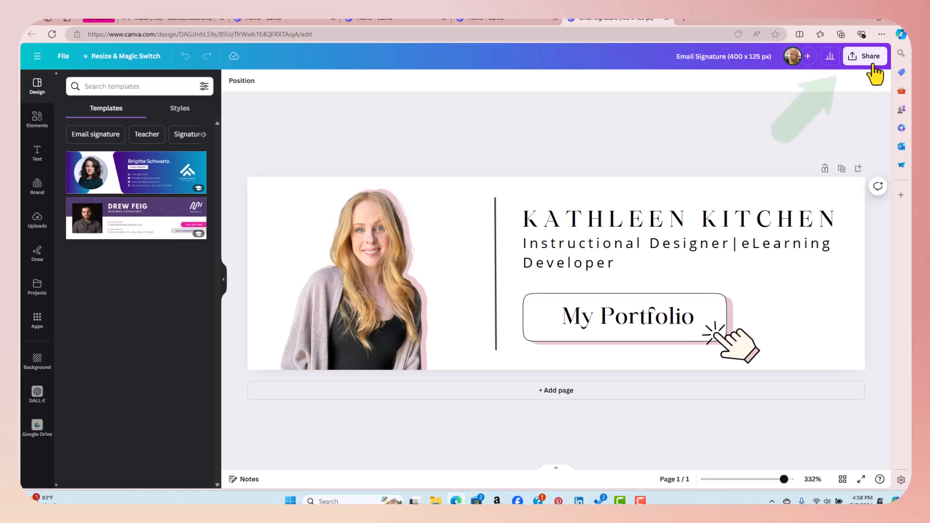
# - Save the Email Signature design to Google Drive as a PNG and return to the Canva homepage
pyautogui.click(872, 61)
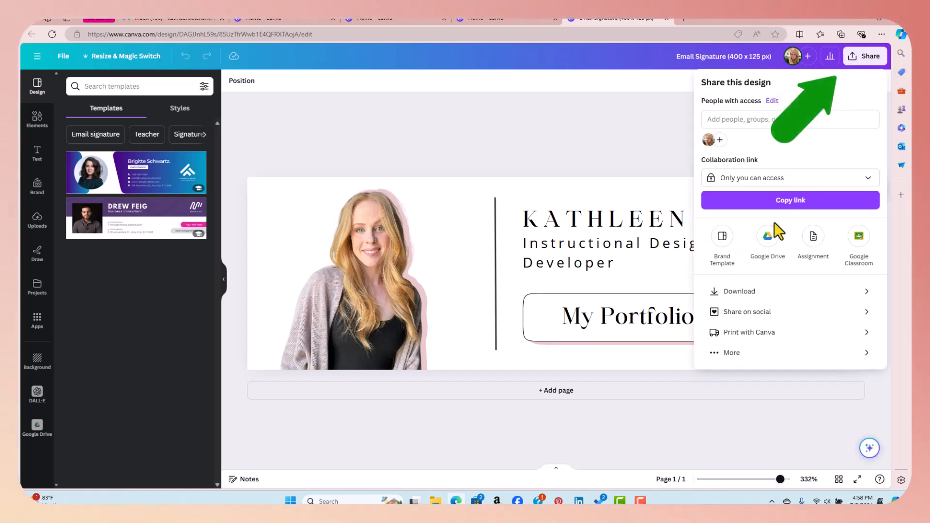
pyautogui.click(769, 238)
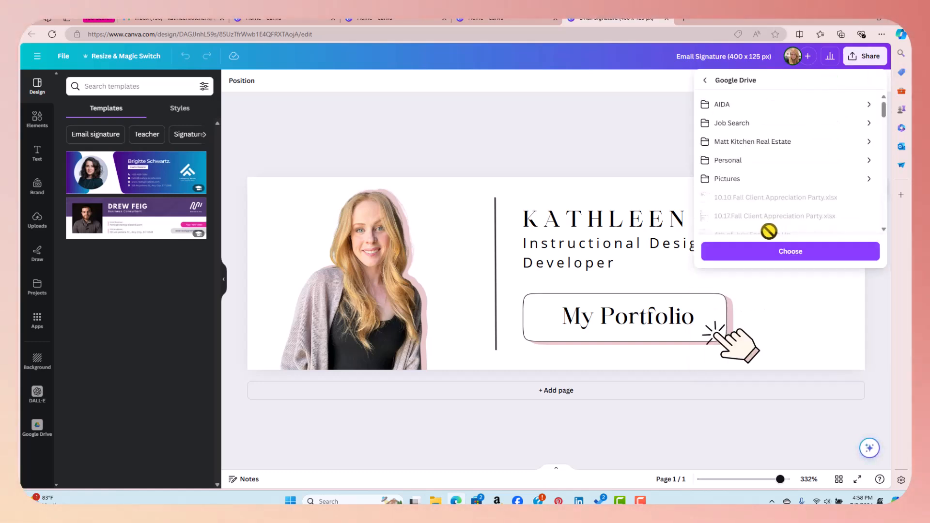
pyautogui.click(791, 252)
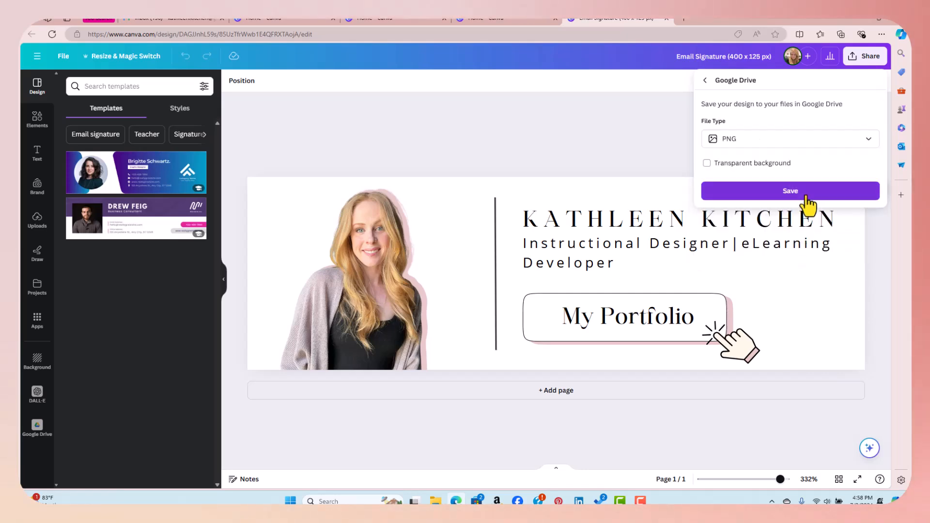
pyautogui.click(807, 194)
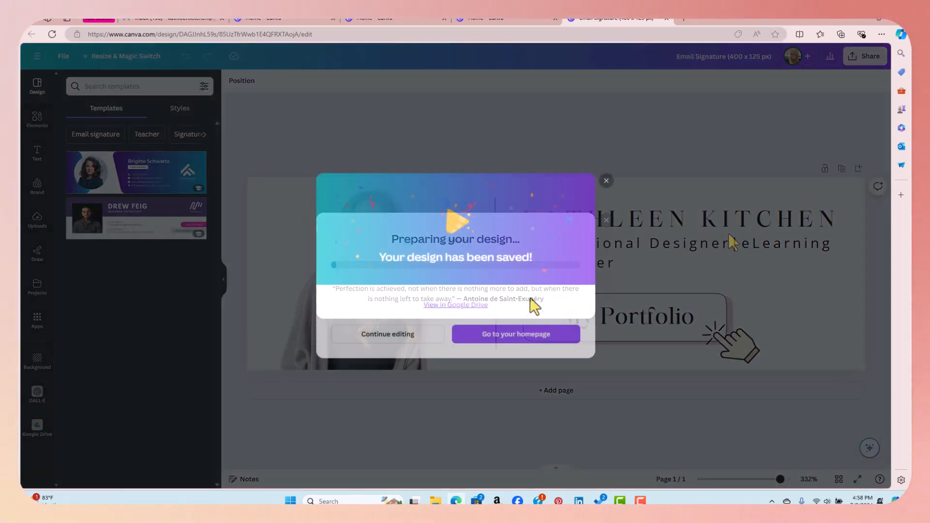
pyautogui.click(527, 338)
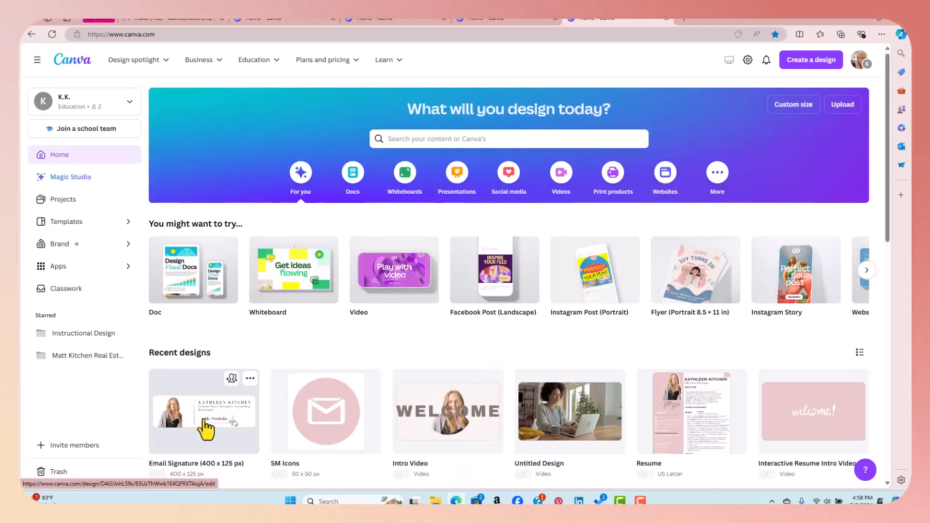
# - Open the SM Icons design and save all 3 pages to Google Drive as PNG
pyautogui.click(325, 439)
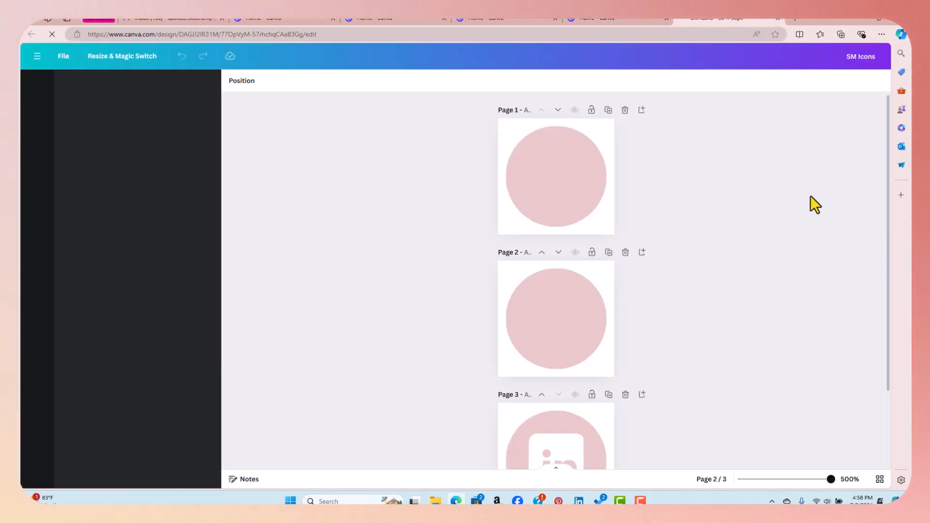
pyautogui.click(862, 57)
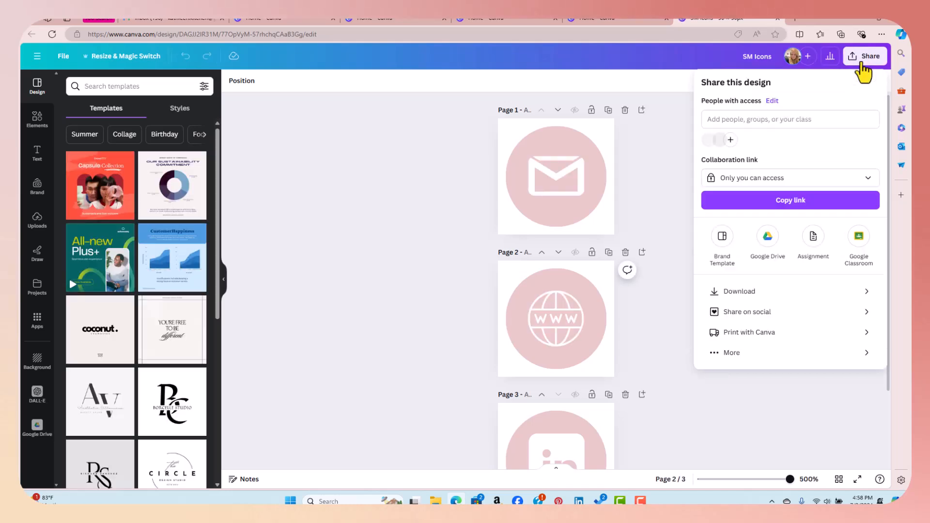
pyautogui.click(772, 244)
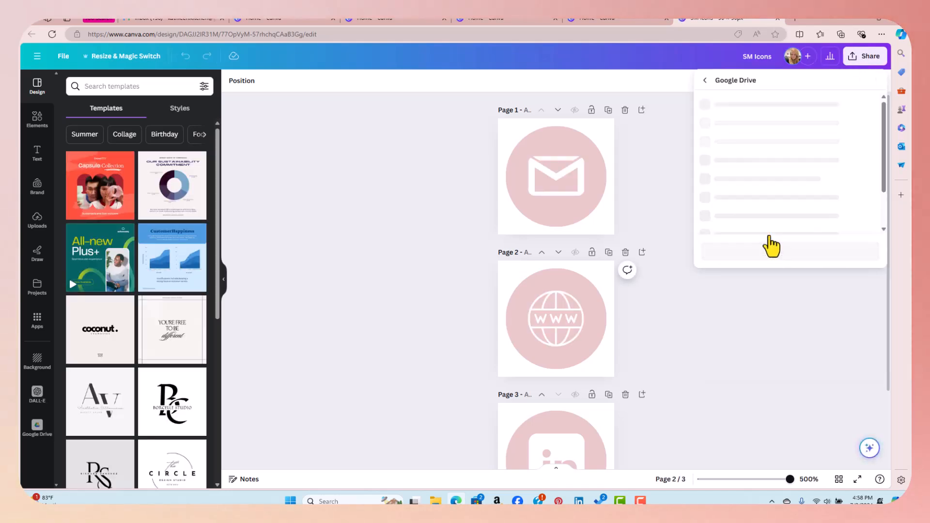
pyautogui.click(776, 248)
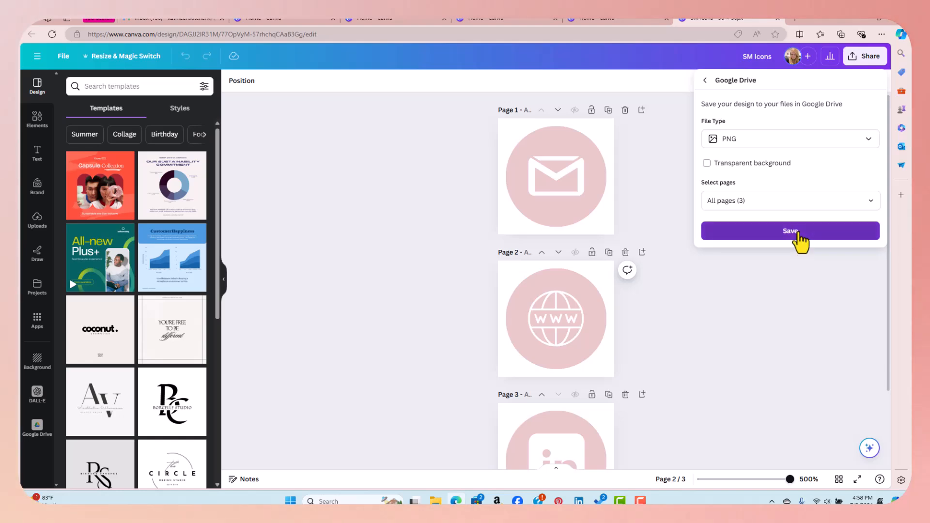
pyautogui.click(798, 232)
pyautogui.click(606, 179)
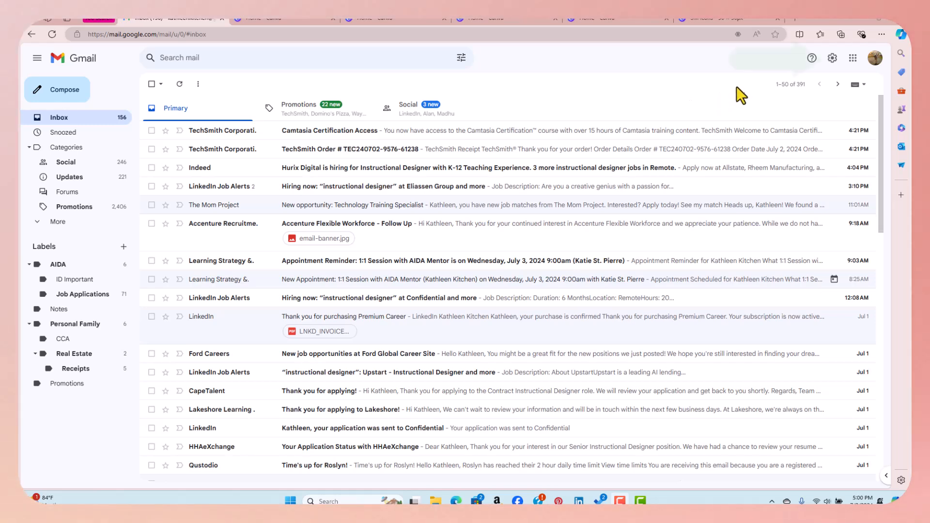
# - In Gmail's full general settings, create a new signature named KK Signature
pyautogui.click(830, 61)
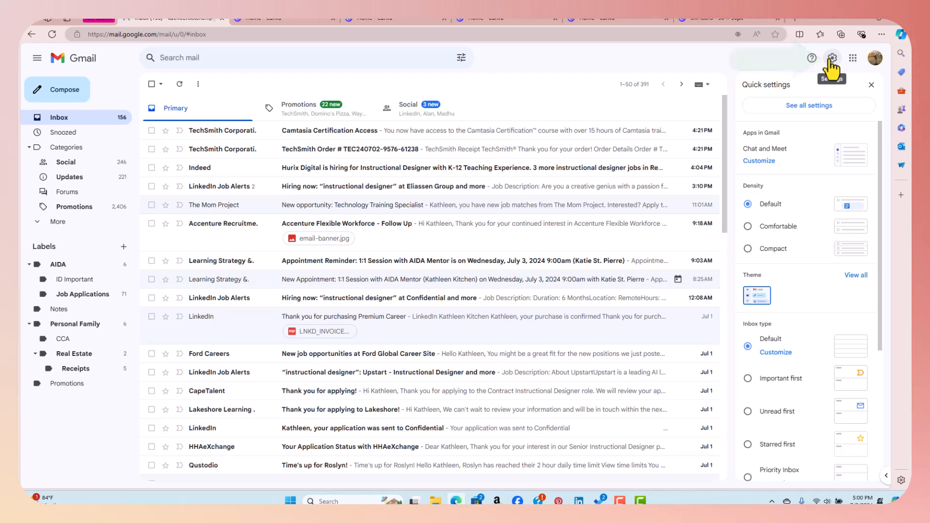
pyautogui.click(818, 106)
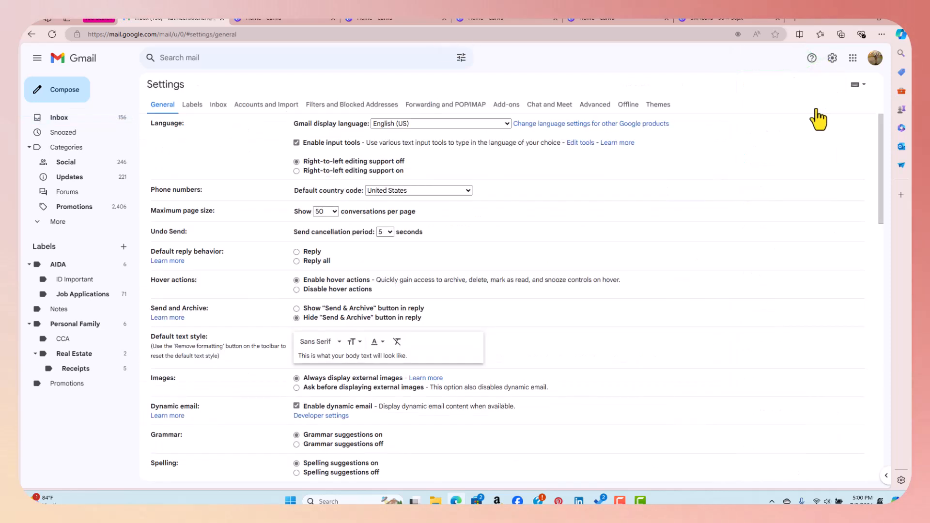
pyautogui.scroll(-8, 594, 231)
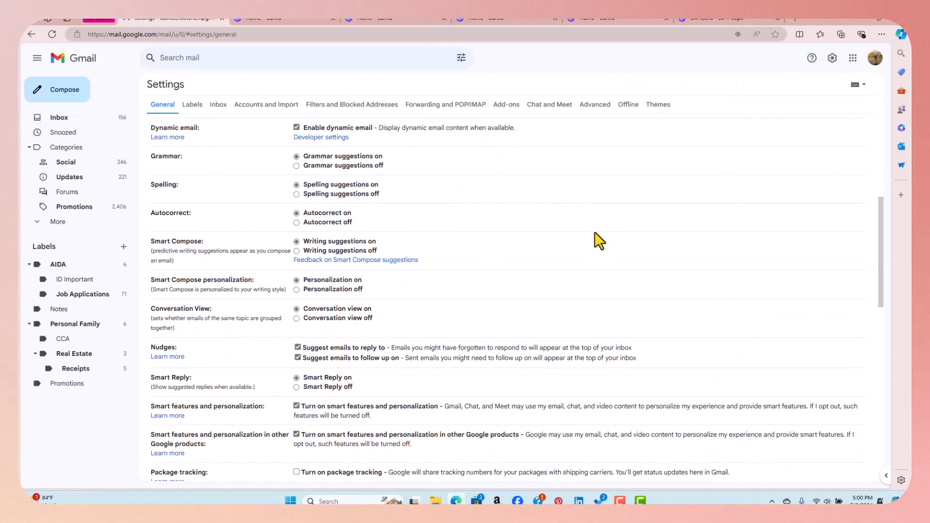
pyautogui.scroll(-4, 441, 279)
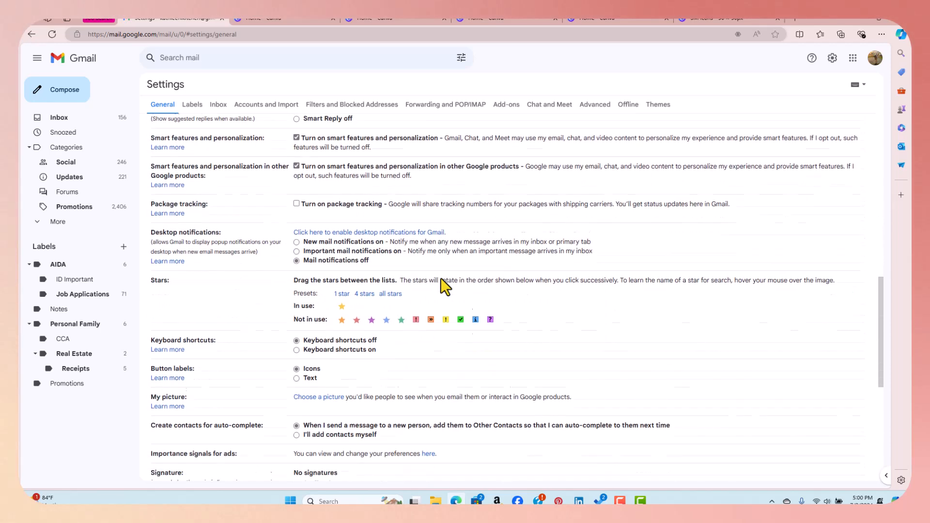
pyautogui.scroll(-2, 445, 287)
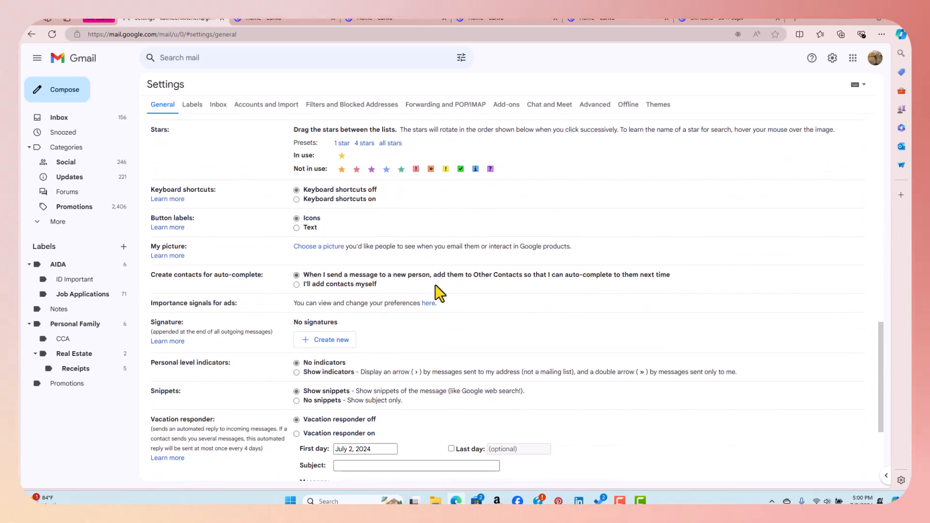
pyautogui.click(332, 340)
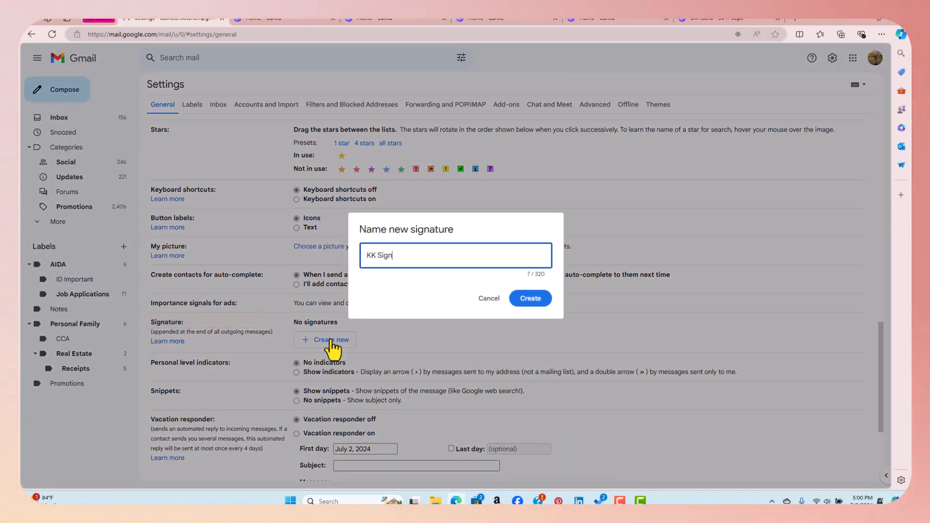
pyautogui.click(530, 298)
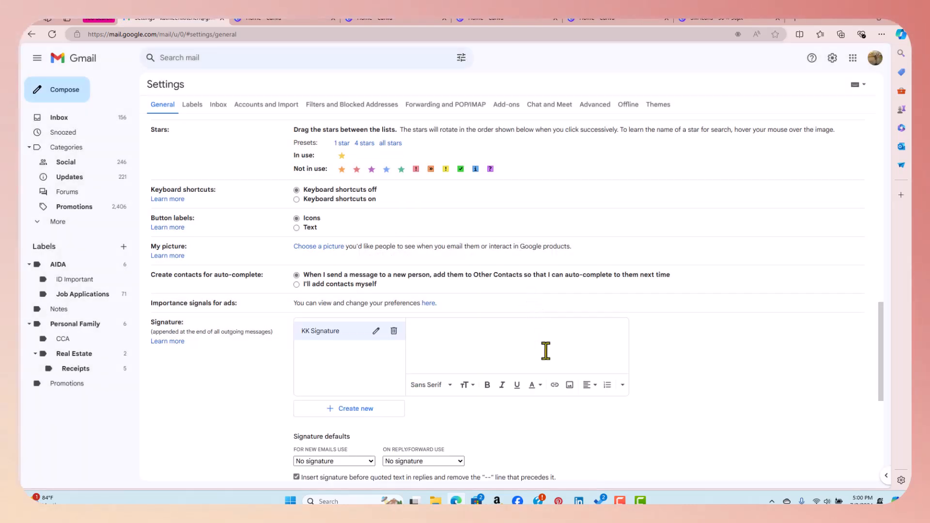
# - Insert the Email Signature banner image from Google Drive into KK Signature
pyautogui.click(569, 385)
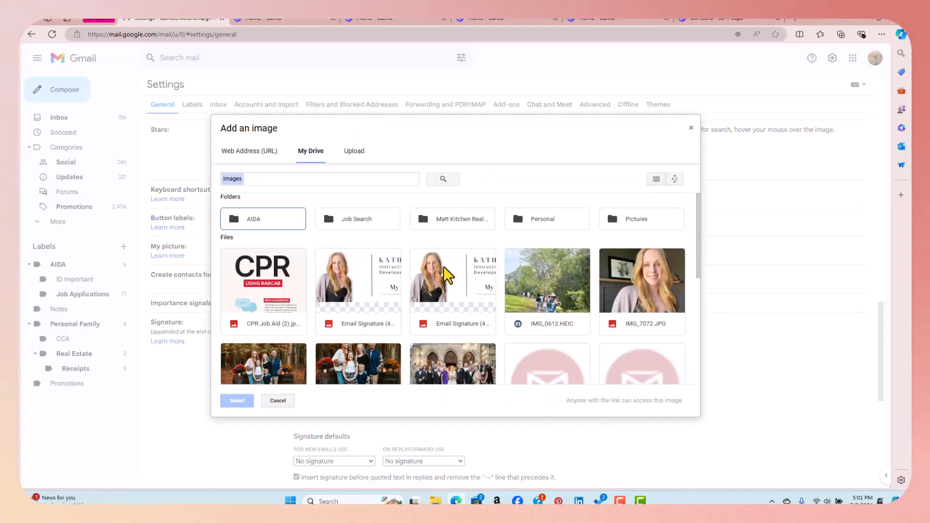
pyautogui.click(379, 287)
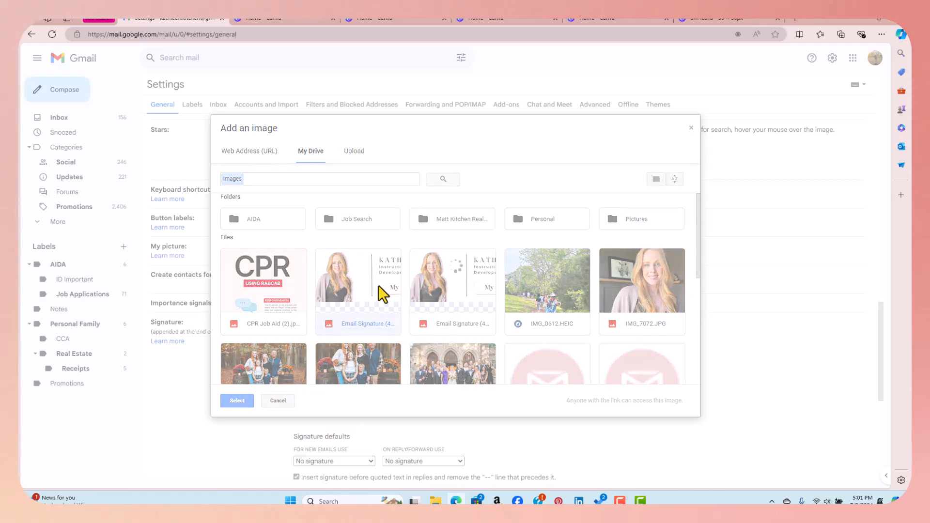
pyautogui.doubleClick(380, 292)
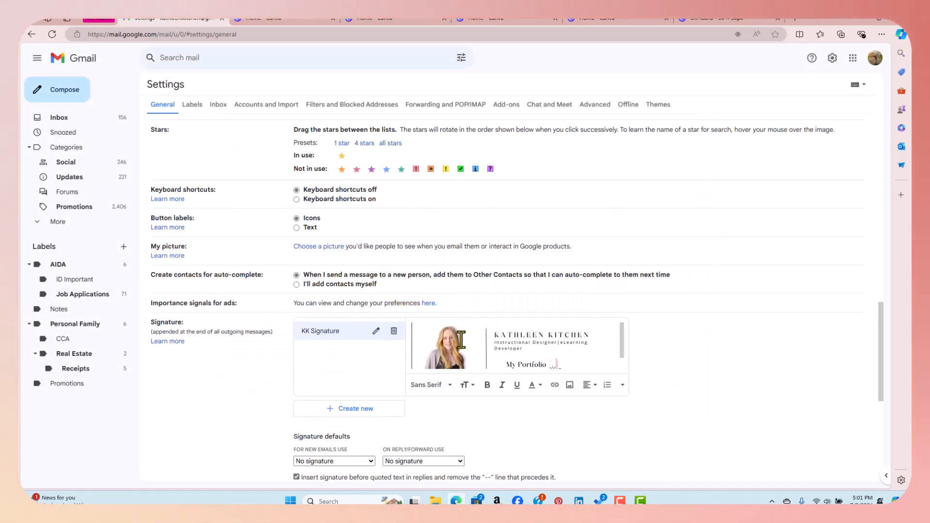
# - Start a new line below the signature banner and insert the mail icon SM Icons 1.png from Google Drive
pyautogui.click(600, 337)
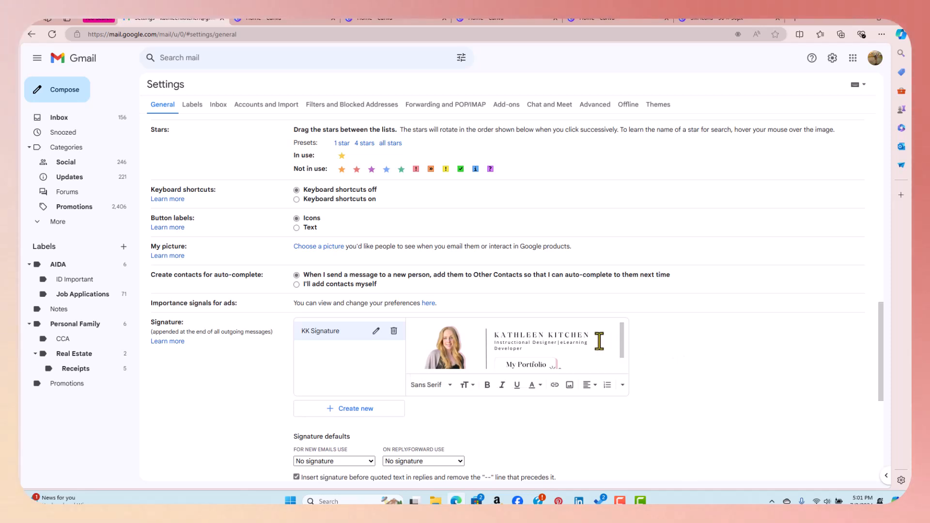
pyautogui.press('Return')
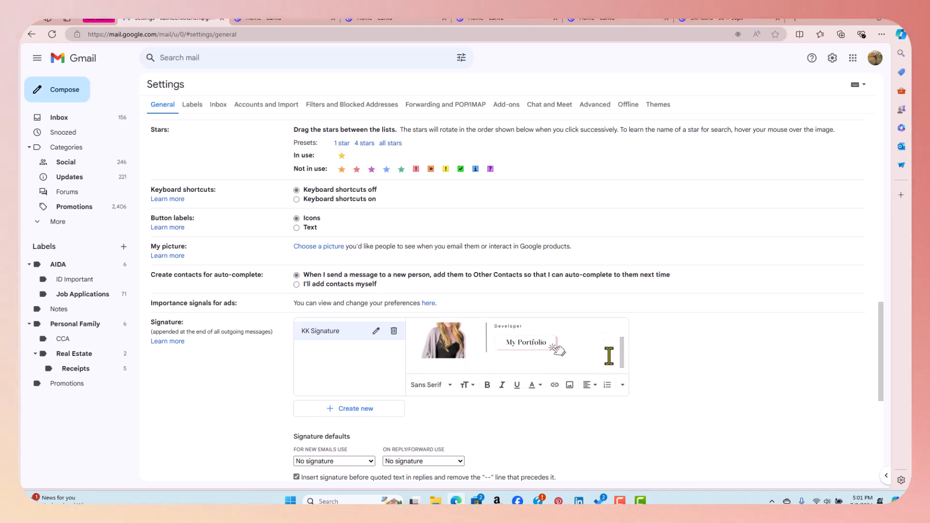
pyautogui.click(570, 385)
pyautogui.scroll(-3, 577, 382)
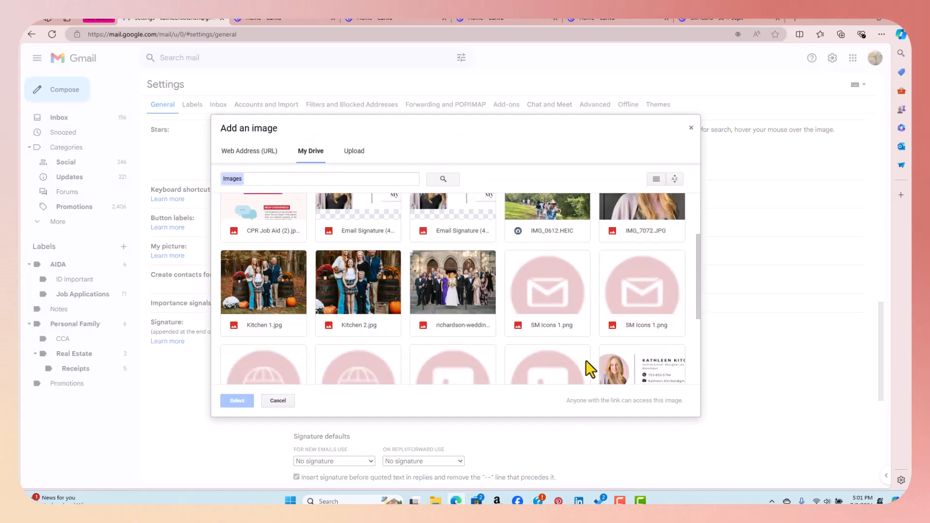
pyautogui.doubleClick(564, 295)
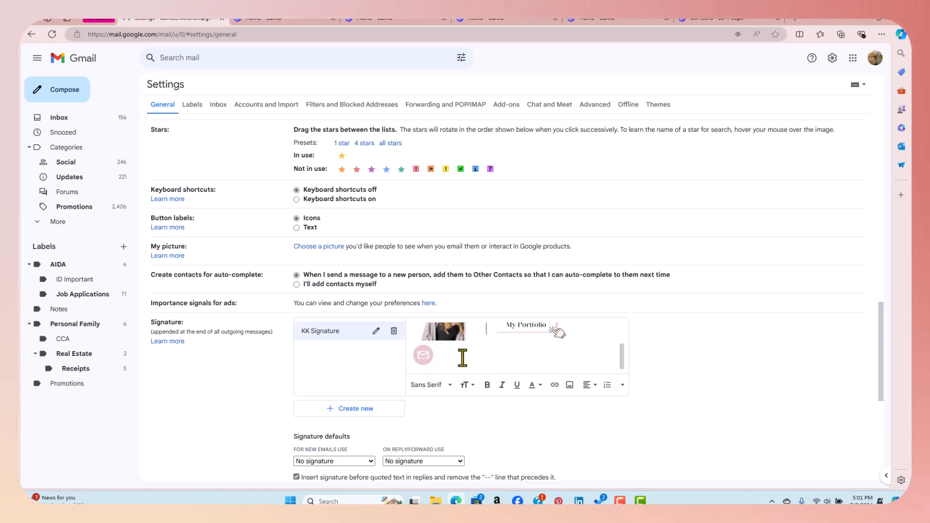
# - Insert the globe and LinkedIn icons from Google Drive beside the mail icon in the signature
pyautogui.click(569, 384)
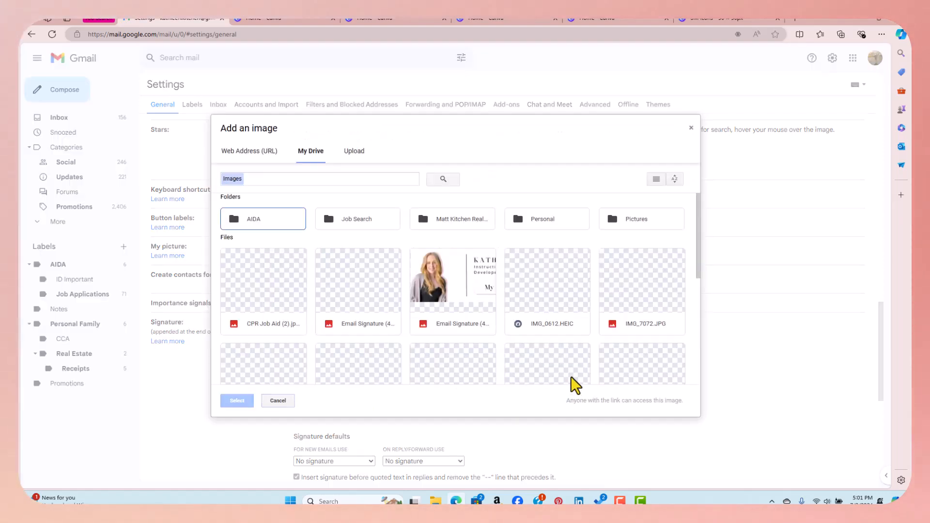
pyautogui.scroll(-5, 562, 348)
pyautogui.click(255, 284)
pyautogui.doubleClick(254, 285)
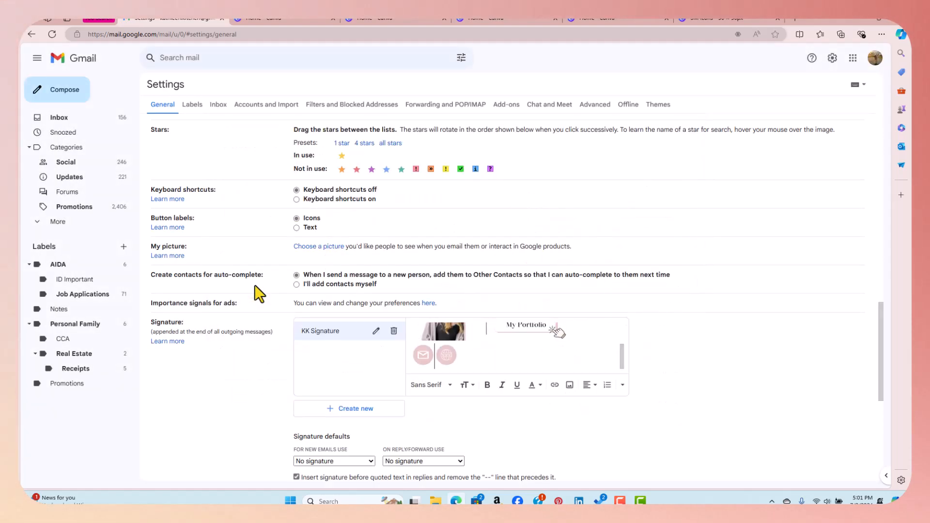
pyautogui.click(570, 385)
pyautogui.scroll(-5, 514, 336)
pyautogui.doubleClick(469, 240)
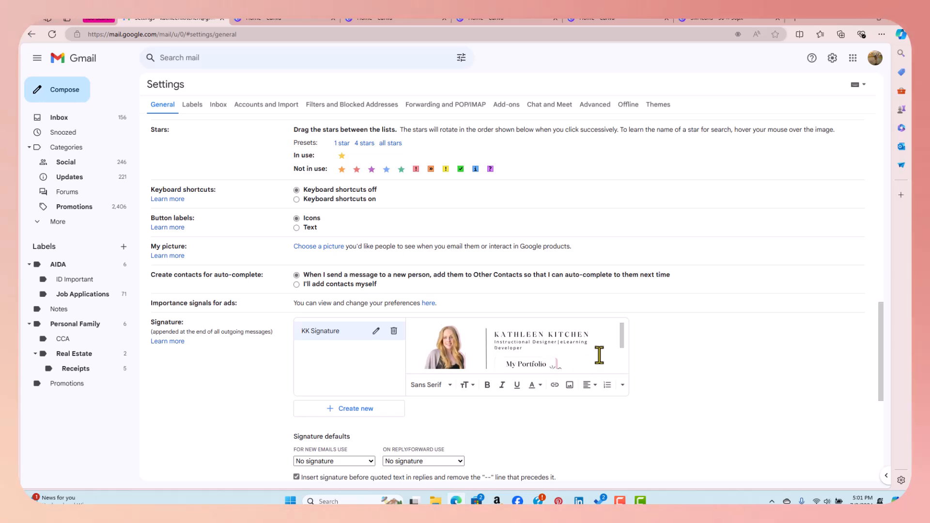
# - Link the signature banner image to the portfolio's Google Sites web address
pyautogui.scroll(-1, 533, 354)
pyautogui.scroll(1, 574, 354)
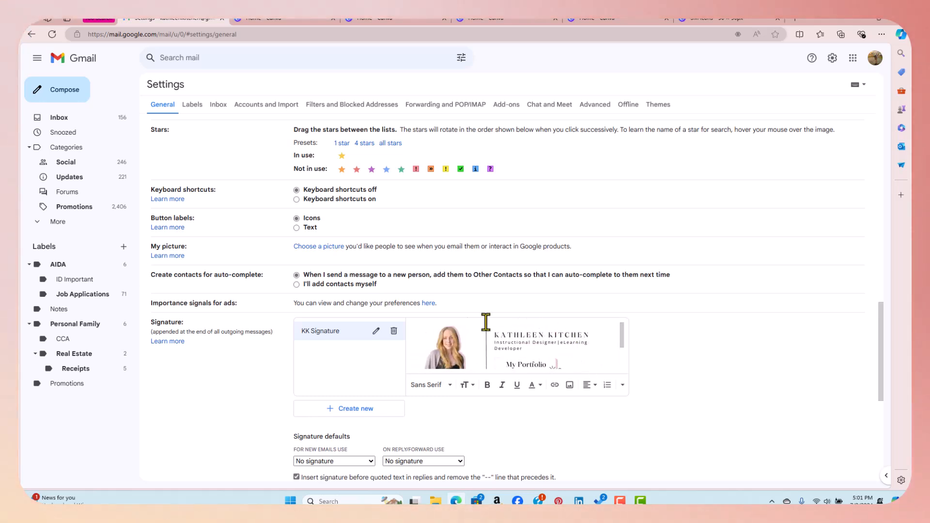
pyautogui.scroll(-1, 558, 359)
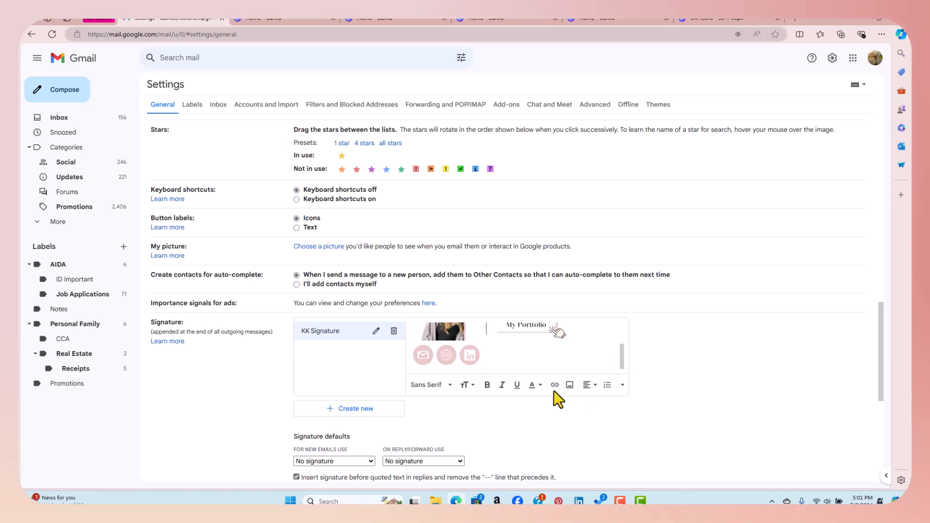
pyautogui.tripleClick(612, 332)
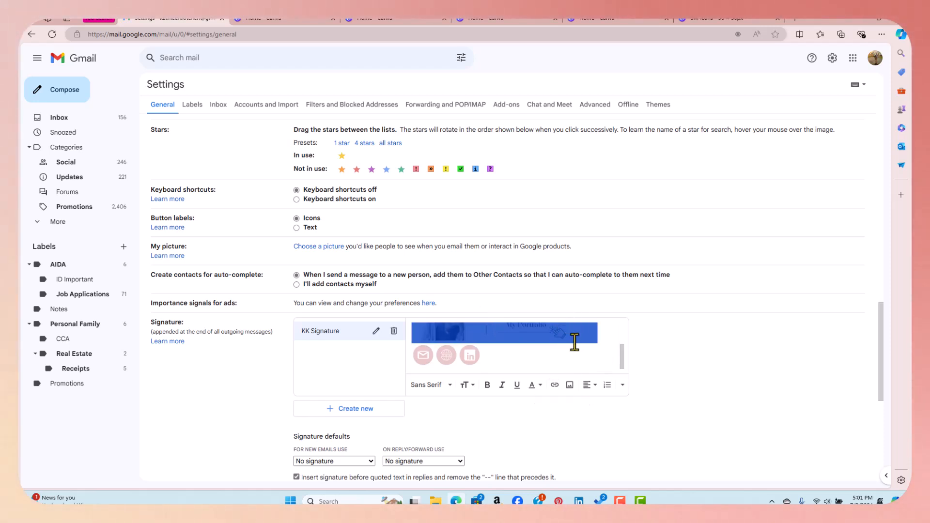
pyautogui.scroll(2, 596, 358)
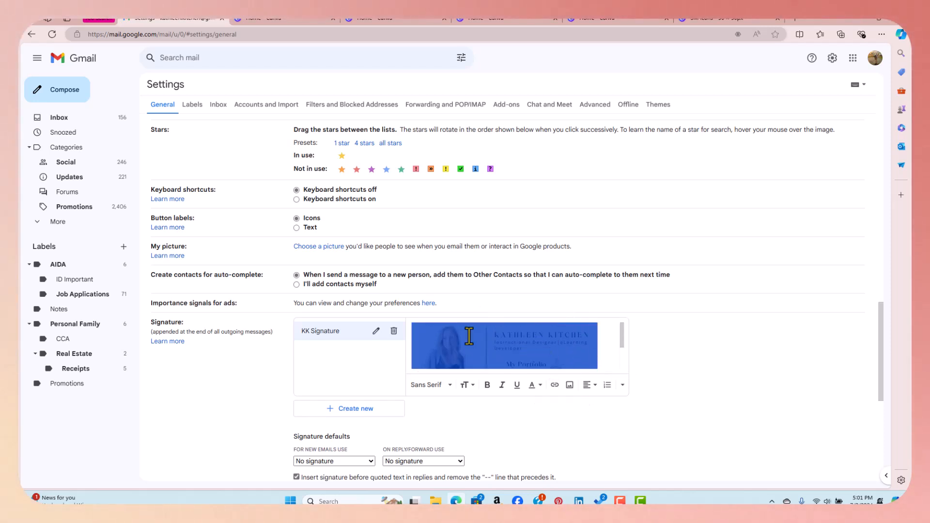
pyautogui.click(555, 387)
pyautogui.hotkey('ctrl', 'v')
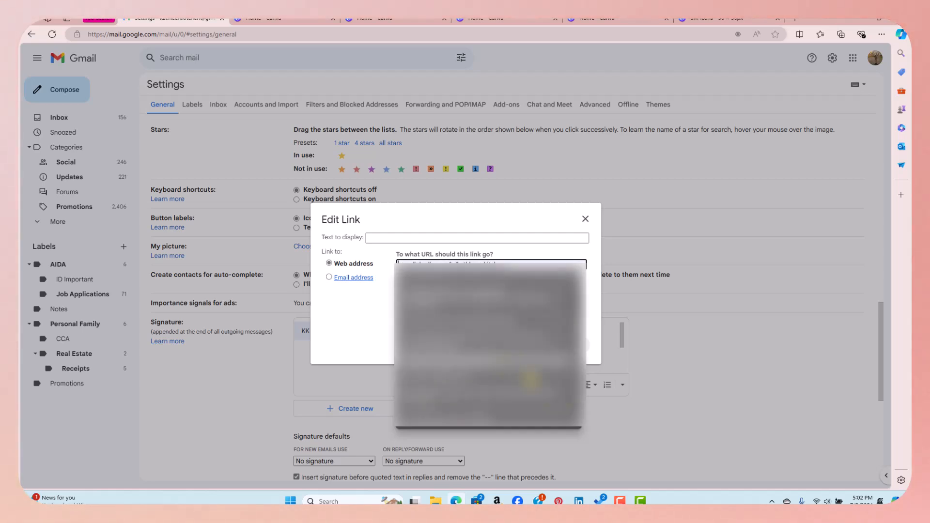
pyautogui.click(496, 322)
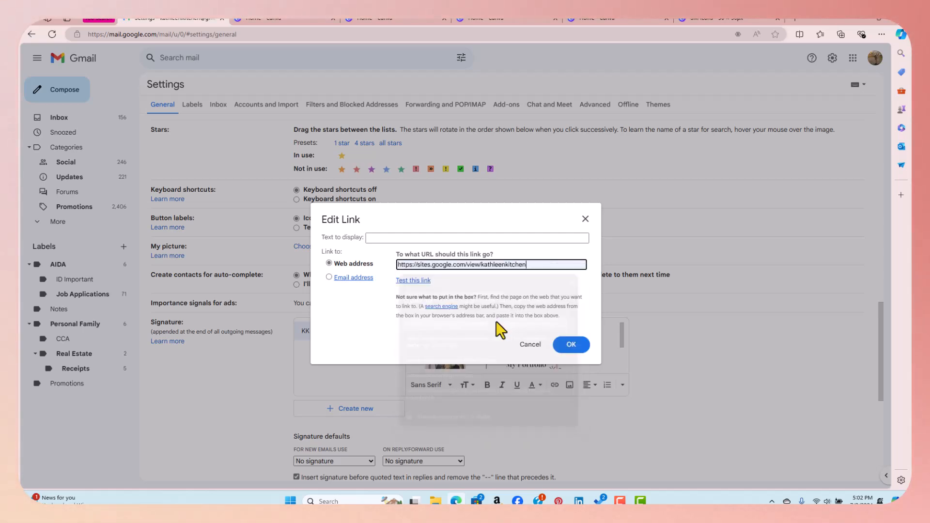
pyautogui.click(569, 346)
# - Link the mail icon in the signature to the owner's e-mail address
pyautogui.moveTo(436, 352); pyautogui.dragTo(414, 355)
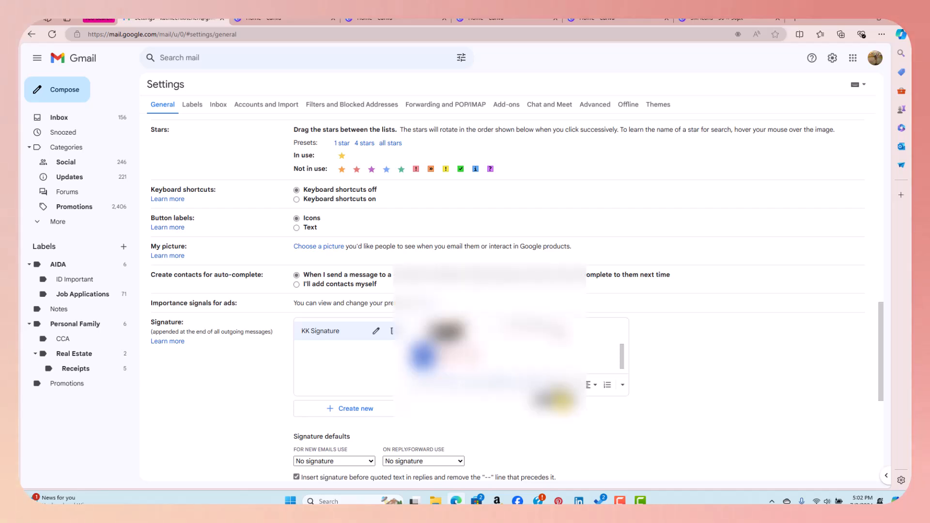
pyautogui.click(555, 385)
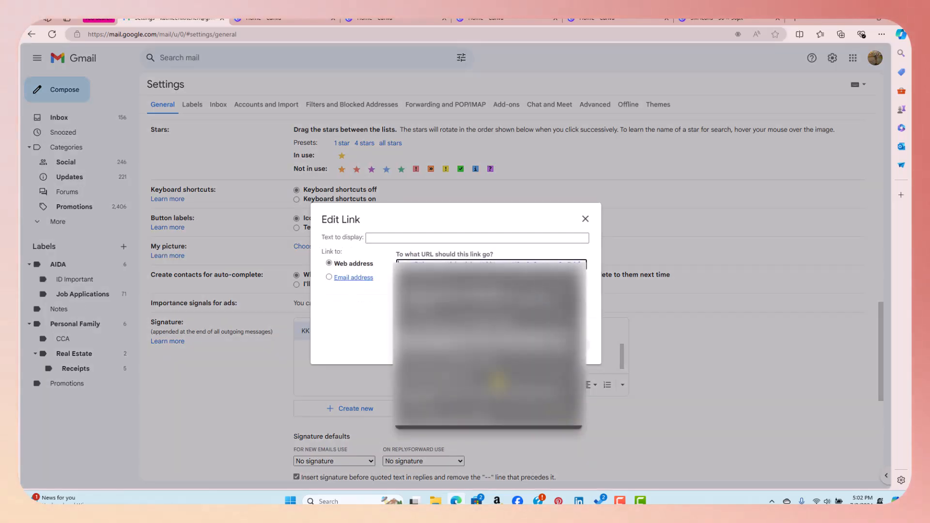
pyautogui.click(499, 383)
pyautogui.click(569, 345)
# - Link the globe icon in the signature to the portfolio's Google Sites web address
pyautogui.click(449, 355)
pyautogui.moveTo(459, 355); pyautogui.dragTo(455, 355)
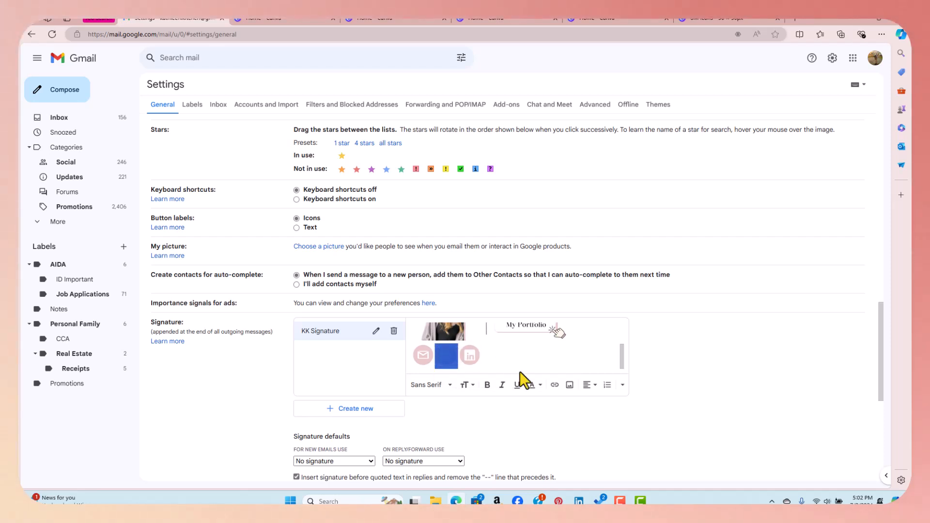
pyautogui.click(555, 384)
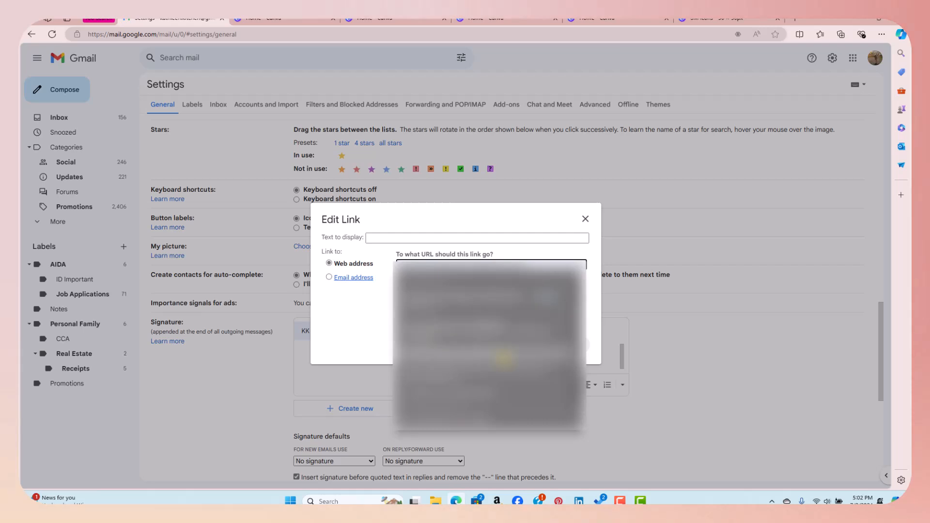
pyautogui.click(568, 345)
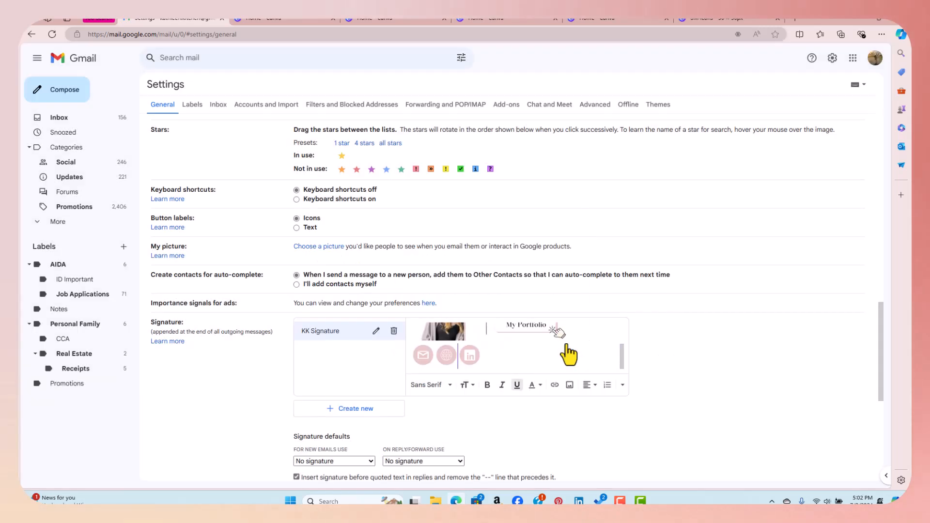
# - Link the LinkedIn icon in the signature to the owner's LinkedIn profile address
pyautogui.click(470, 355)
pyautogui.click(557, 390)
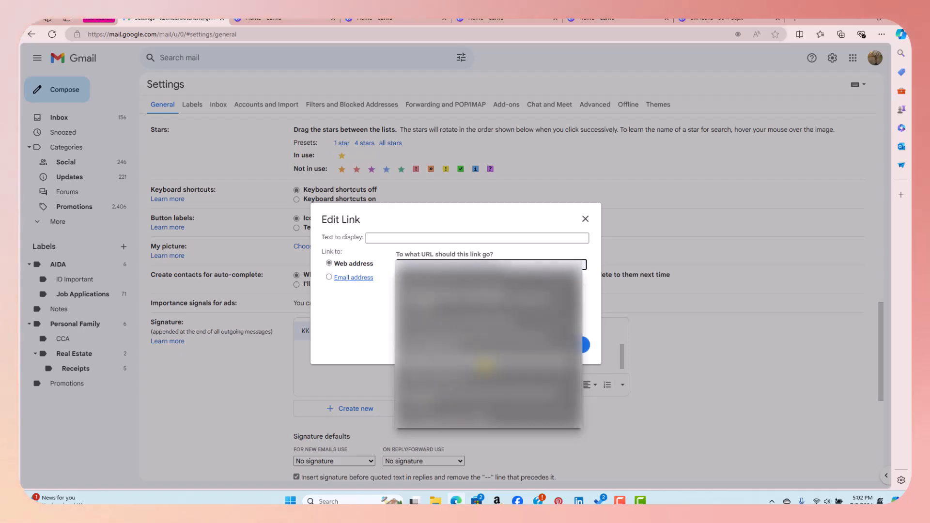
pyautogui.click(479, 363)
pyautogui.click(571, 345)
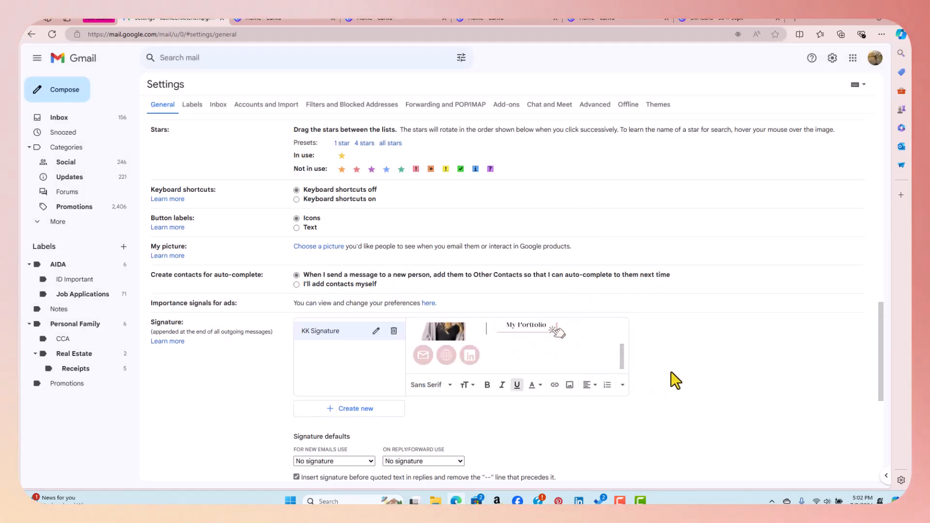
# - Make KK Signature the default signature for new emails and save the settings changes
pyautogui.scroll(-6, 667, 360)
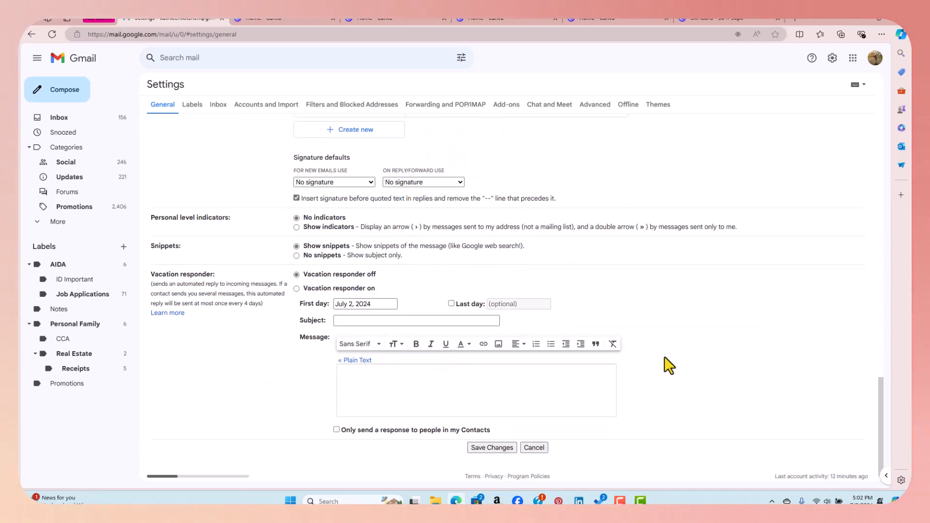
pyautogui.scroll(2, 521, 268)
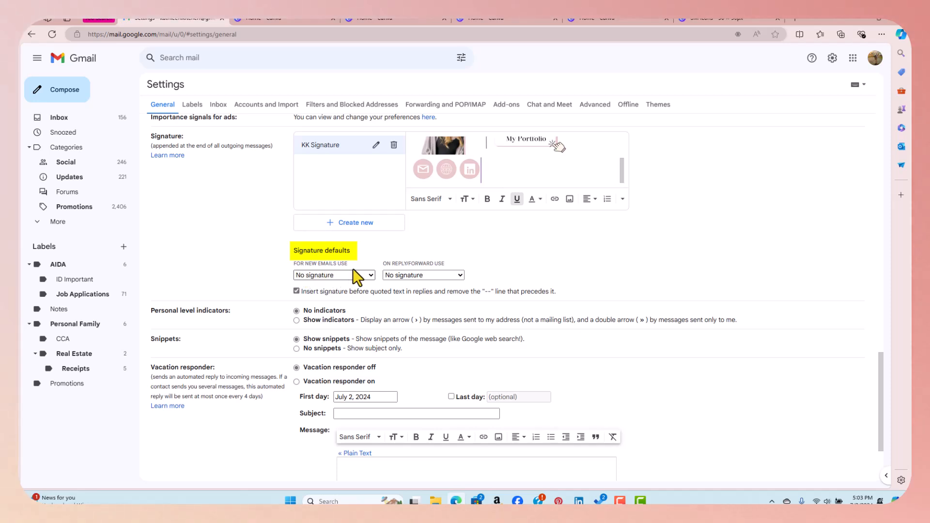
pyautogui.click(372, 275)
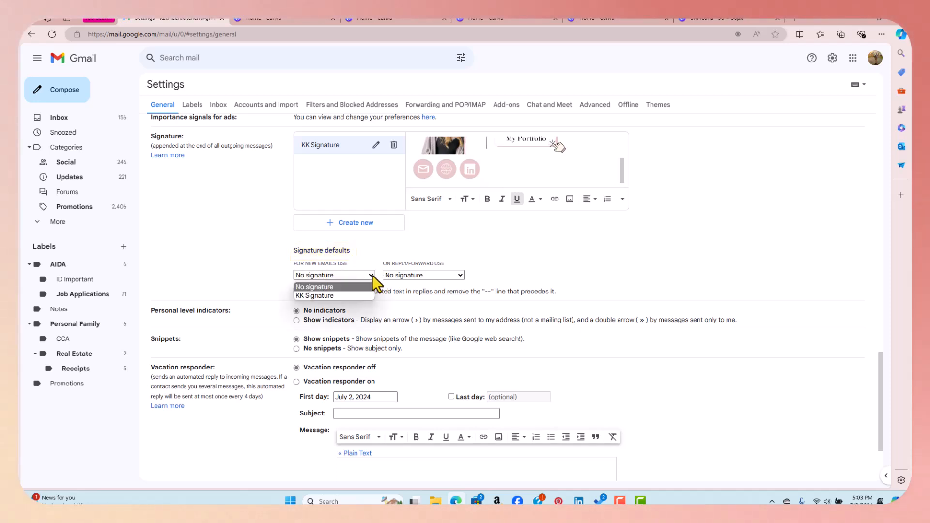
pyautogui.click(353, 295)
pyautogui.scroll(1, 475, 250)
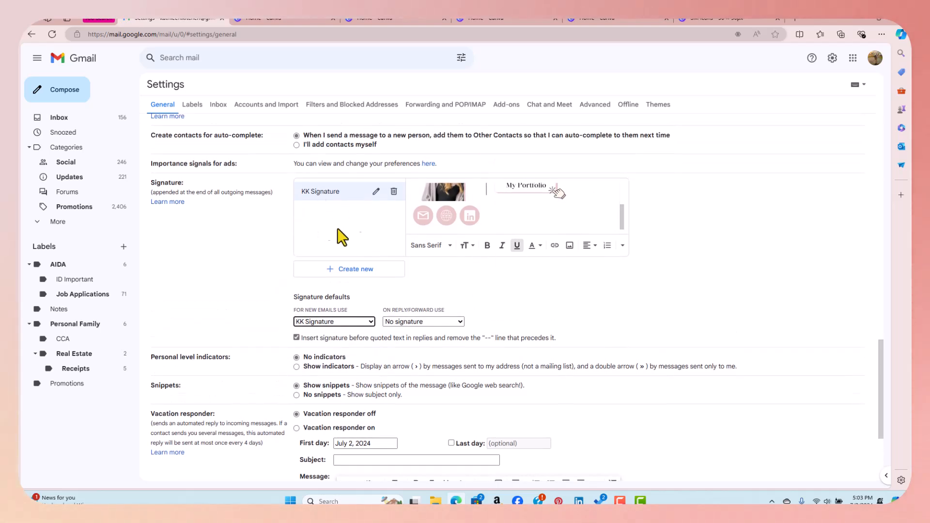
pyautogui.scroll(-3, 496, 294)
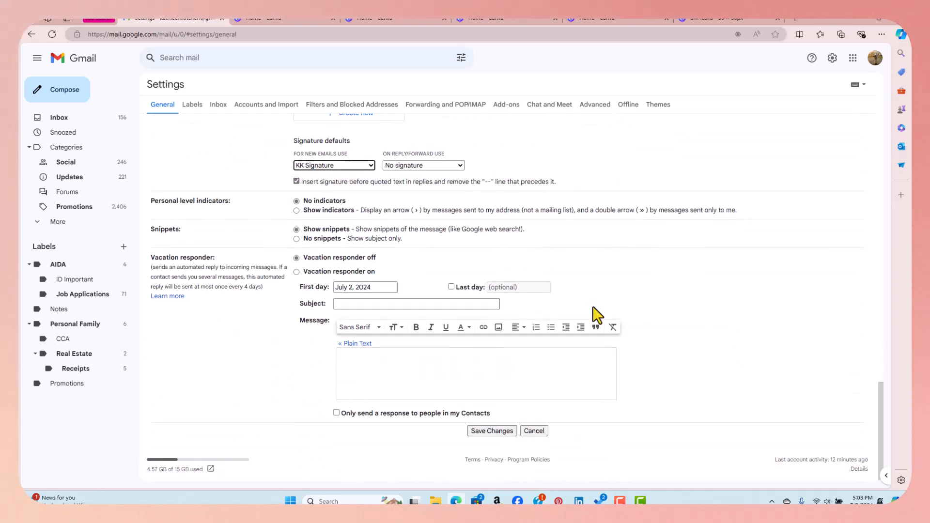
pyautogui.click(498, 432)
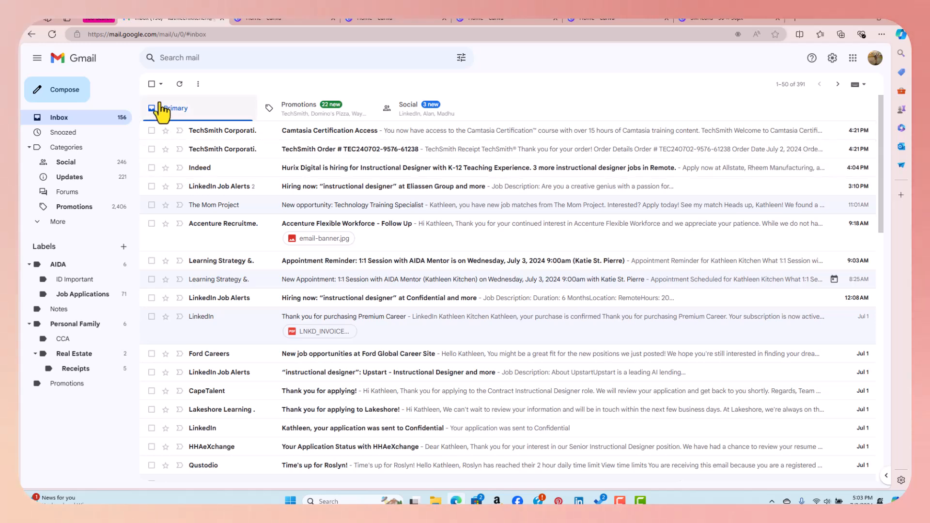
# - Compose a new message to the owner's own e-mail address with the subject "Test" and send it
pyautogui.click(67, 100)
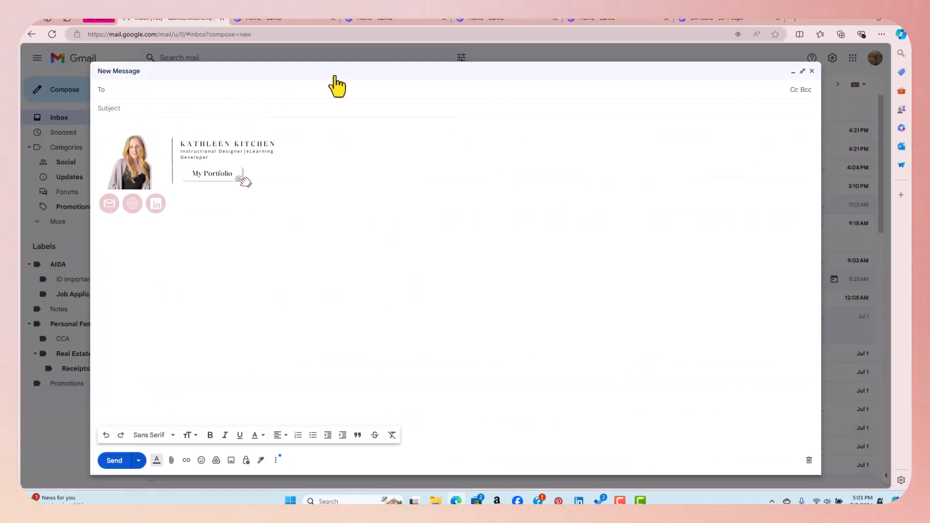
pyautogui.write('kathleen')
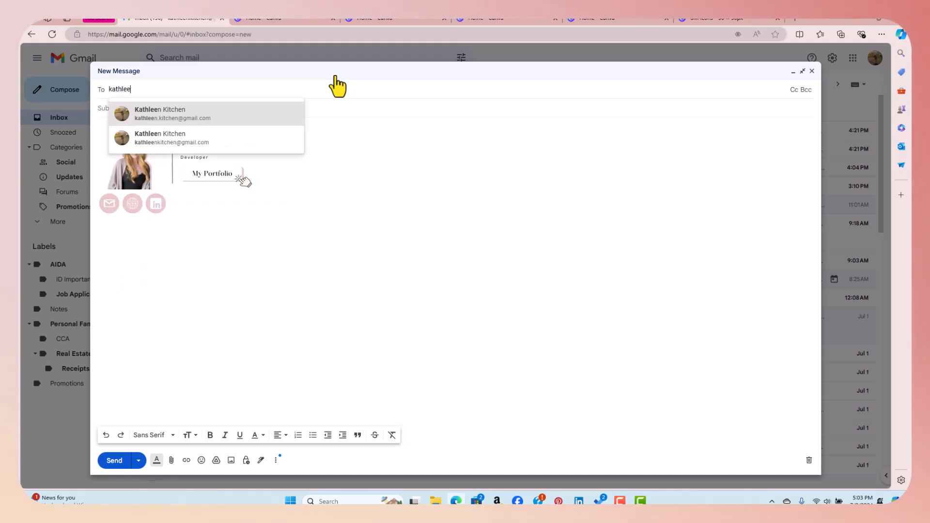
pyautogui.press('Return')
pyautogui.click(308, 116)
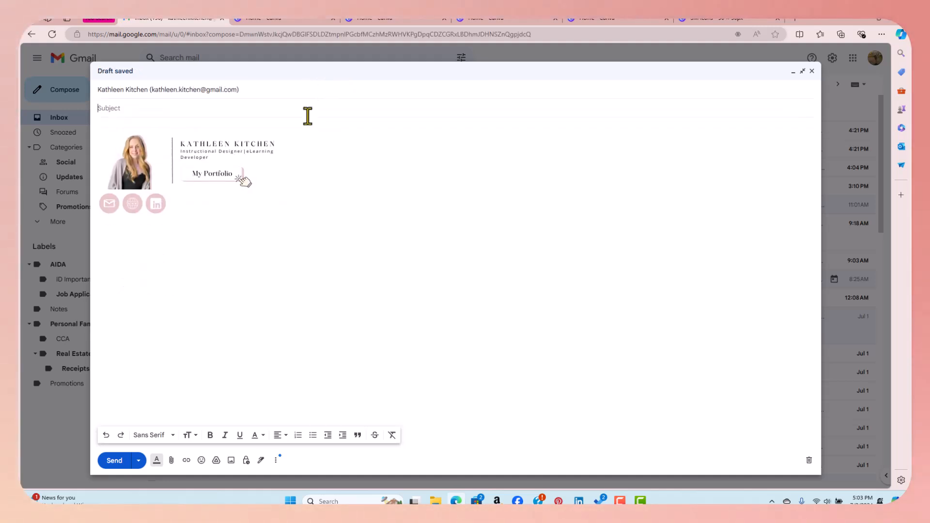
pyautogui.write('Test')
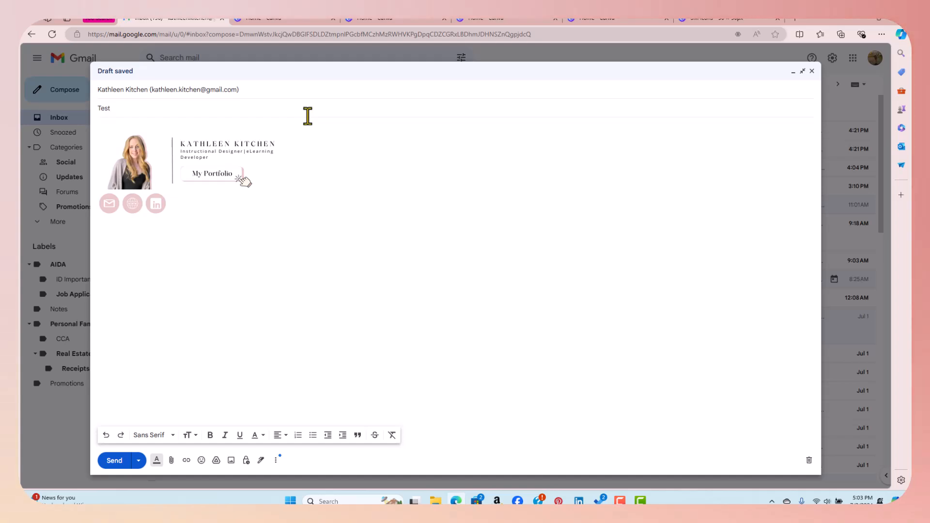
pyautogui.hotkey('ctrl', 'Return')
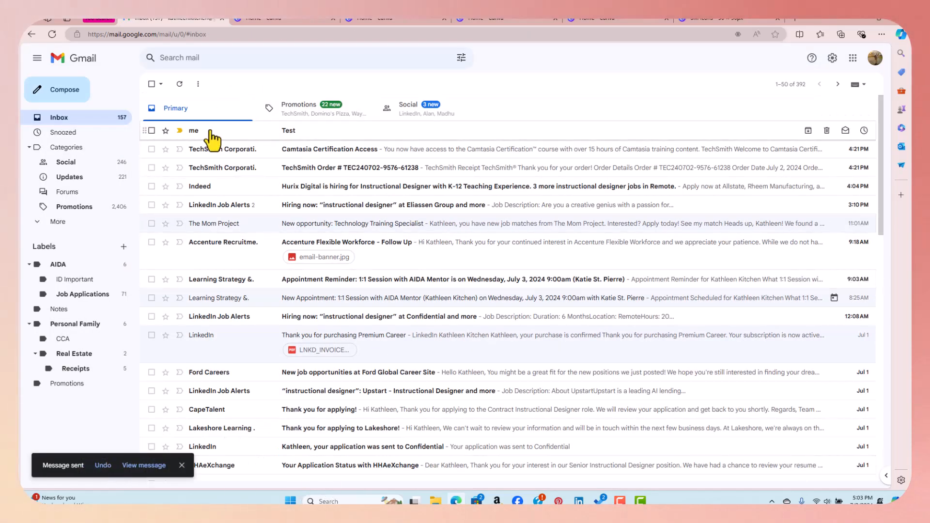
# - Open the received Test message, try the signature banner's portfolio link and return to the message
pyautogui.click(253, 133)
pyautogui.click(274, 180)
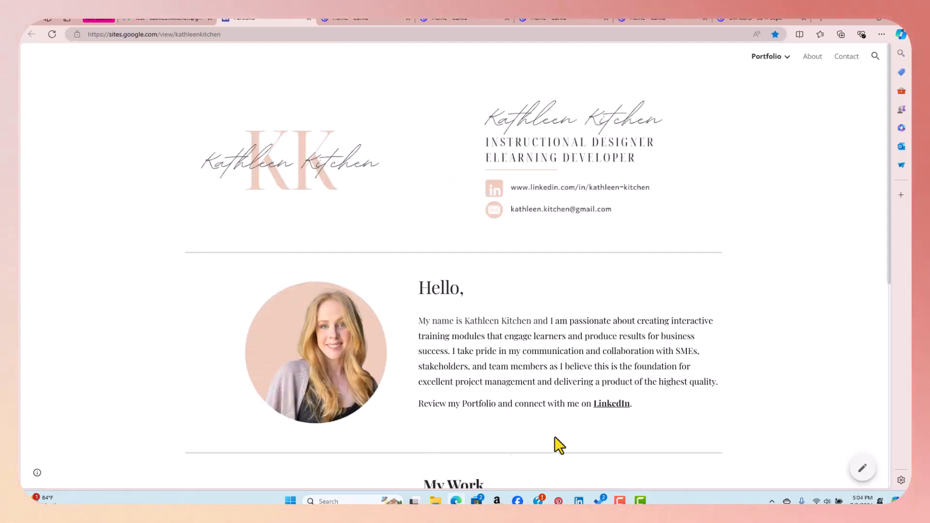
pyautogui.click(166, 19)
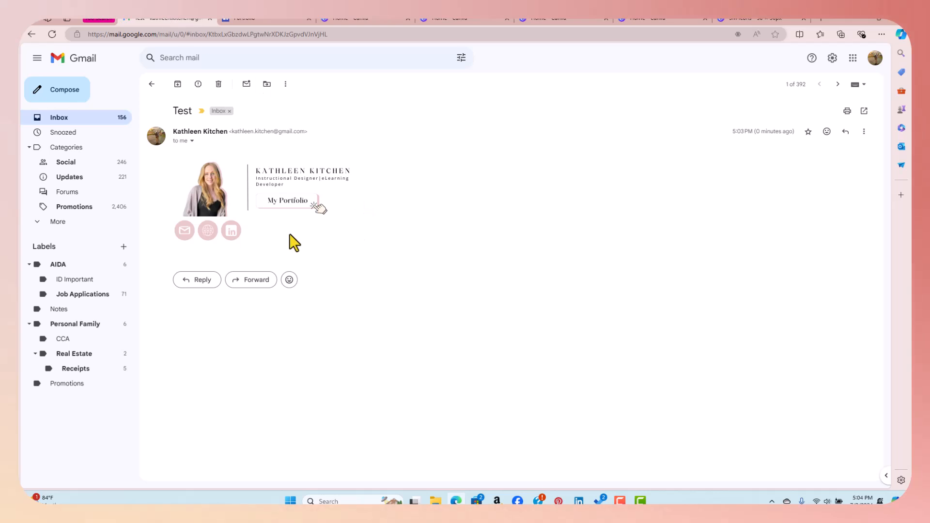
# - Try the mail and globe icon links in the Test message, closing the new draft and returning to the message
pyautogui.click(185, 244)
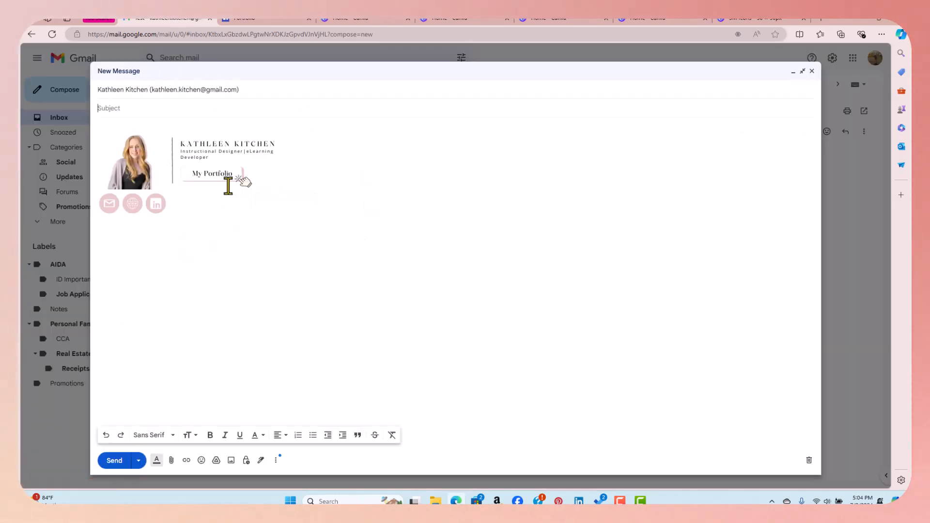
pyautogui.click(812, 71)
pyautogui.click(208, 232)
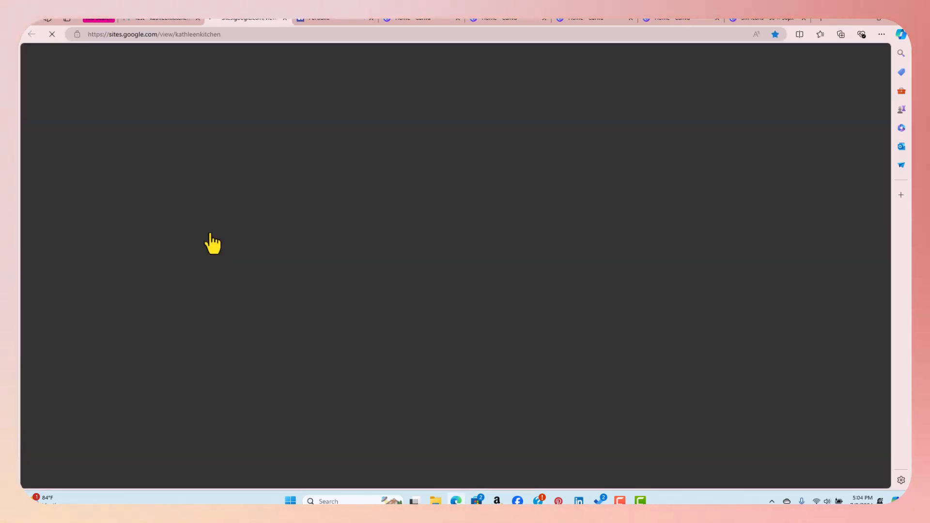
pyautogui.click(150, 22)
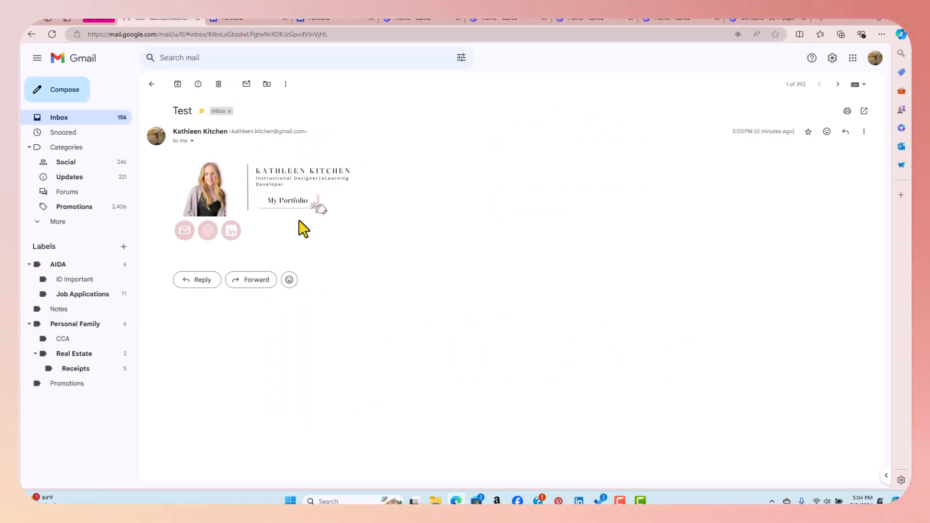